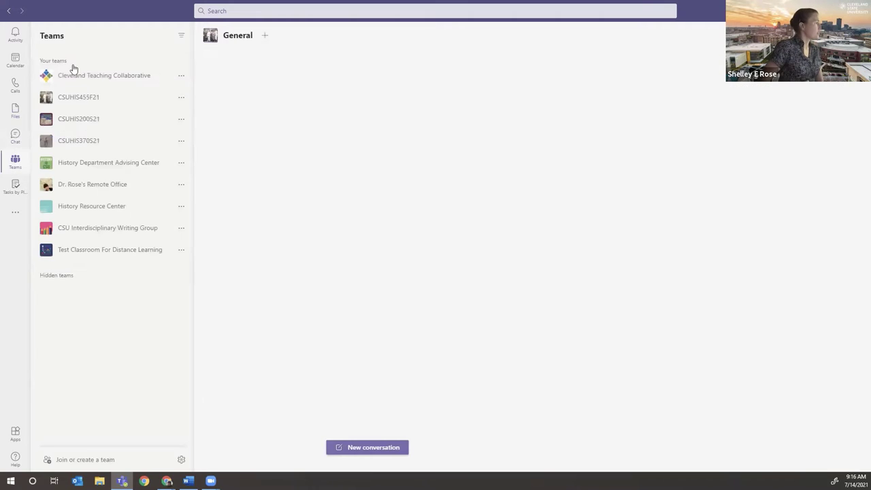
Open the Planner tasks app from the left rail
click(13, 188)
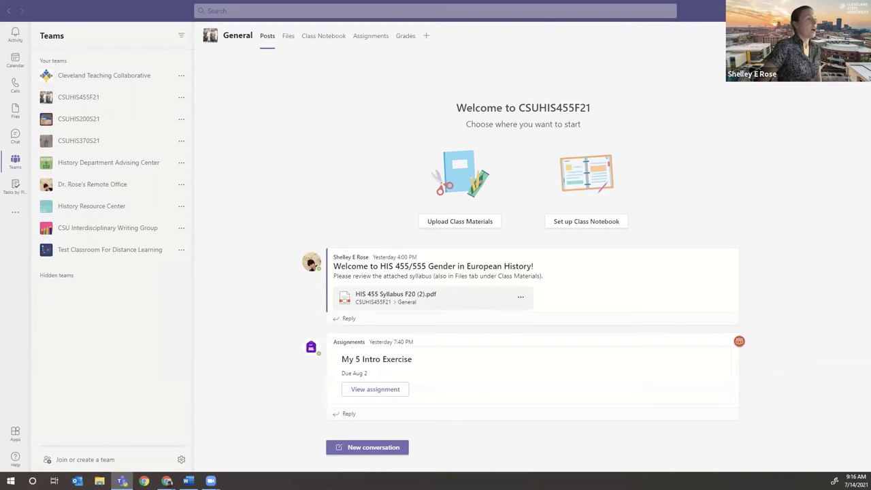
Go to the Join or create a team page and begin creating a new team
click(86, 461)
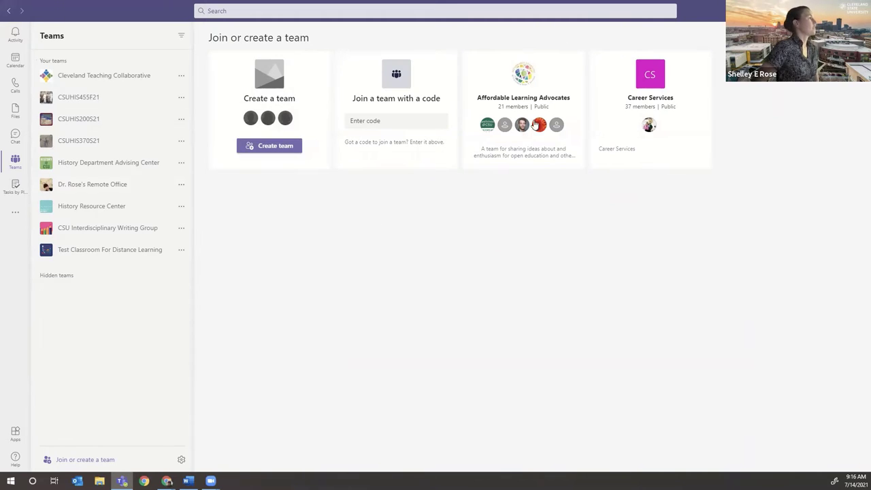
mouse_move(511, 163)
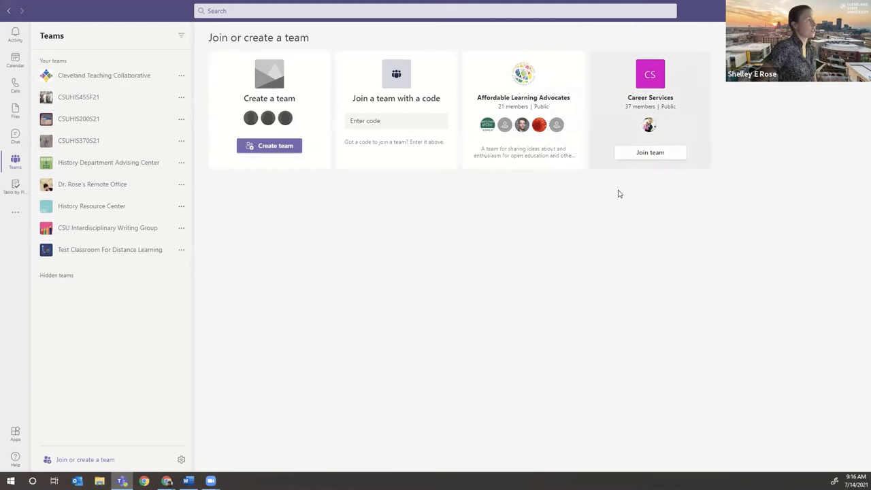
mouse_move(525, 146)
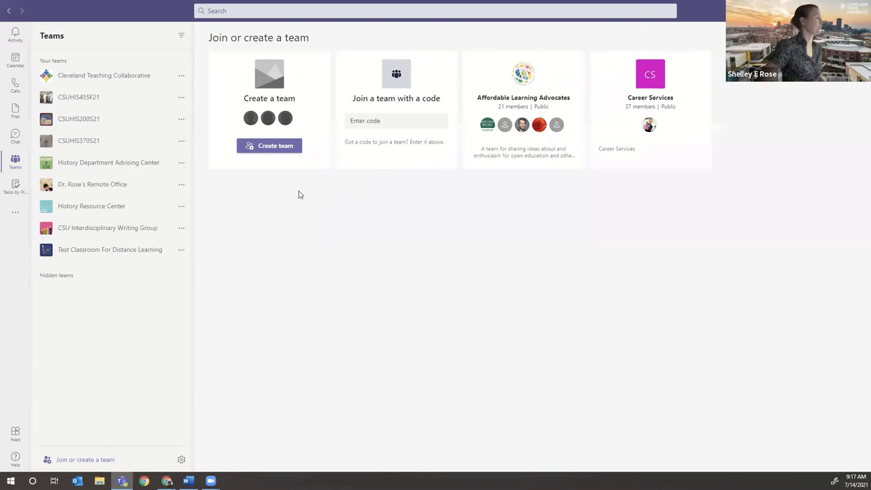
click(261, 148)
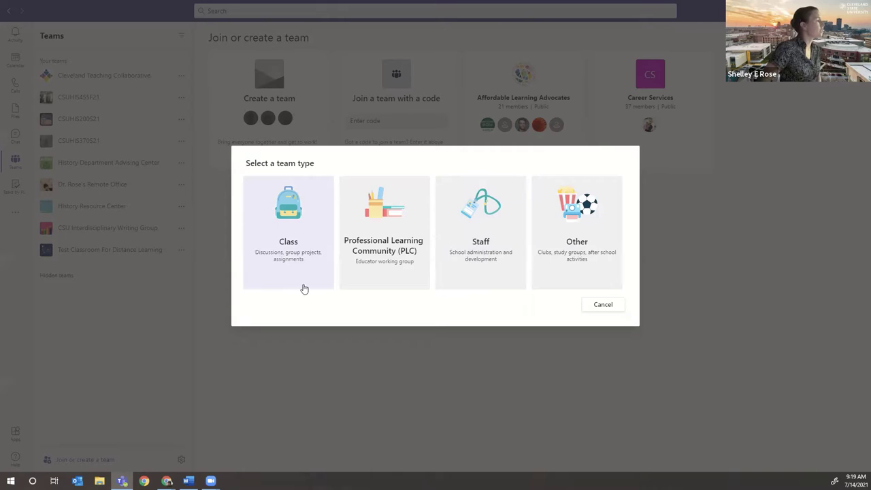
Choose Class as the new team's type
click(290, 247)
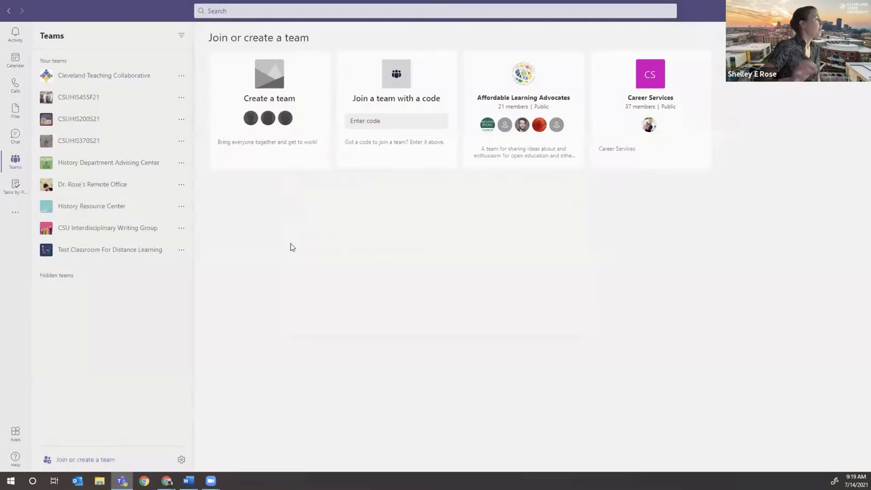
Name the class team 'CTC Sandox test class', leave the description empty, and create it
text(CTC SAnd)
key(BackSpace)
key(BackSpace)
key(BackSpace)
text(andbox test)
text(class)
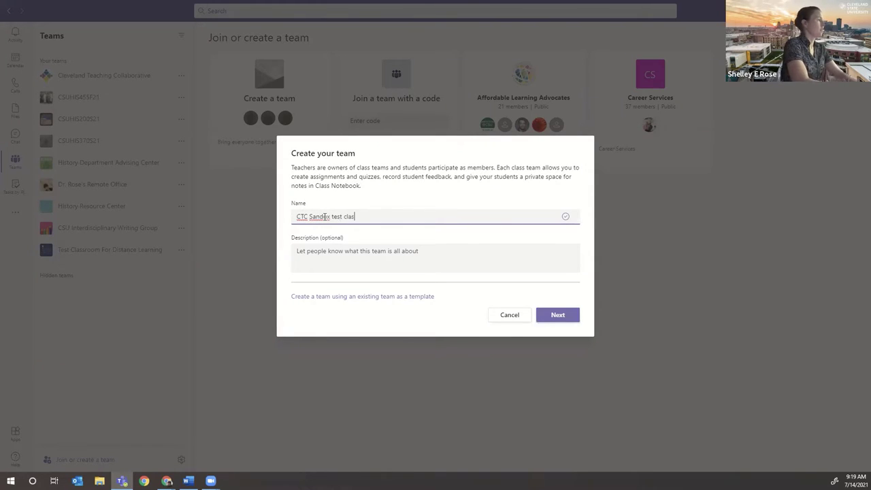
click(403, 249)
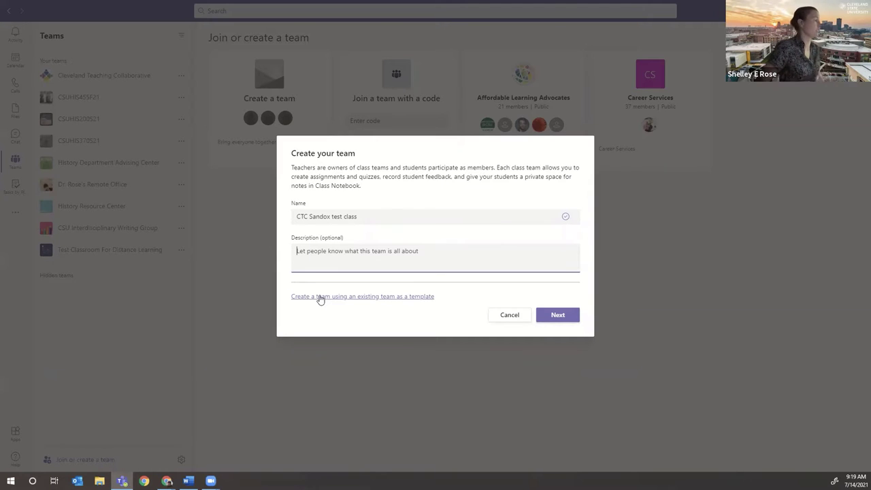
click(548, 317)
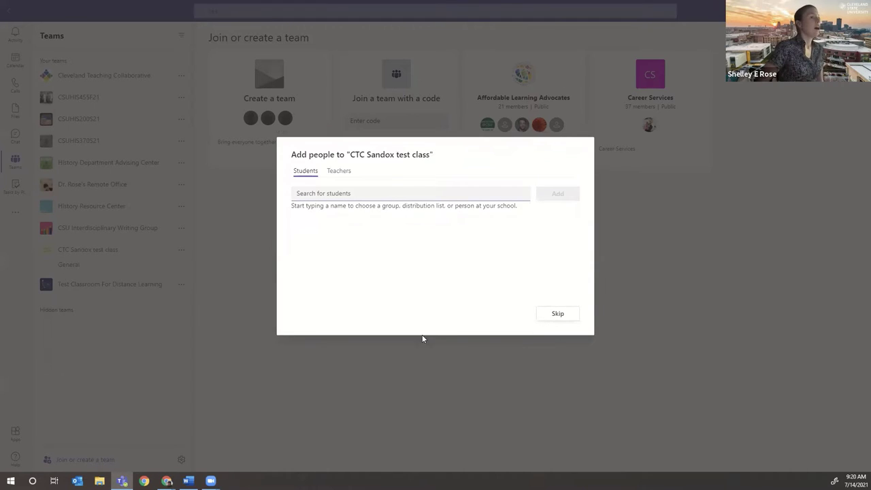
Search for two students by name and add both to the class
click(338, 197)
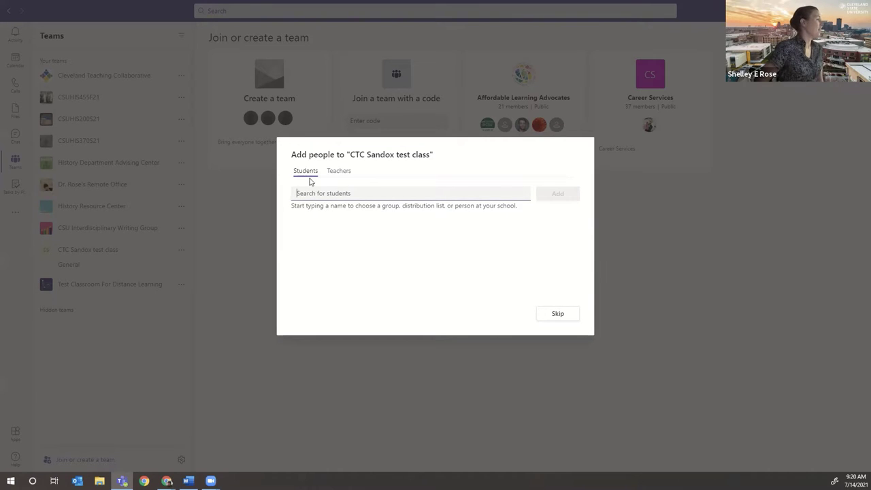
text(W)
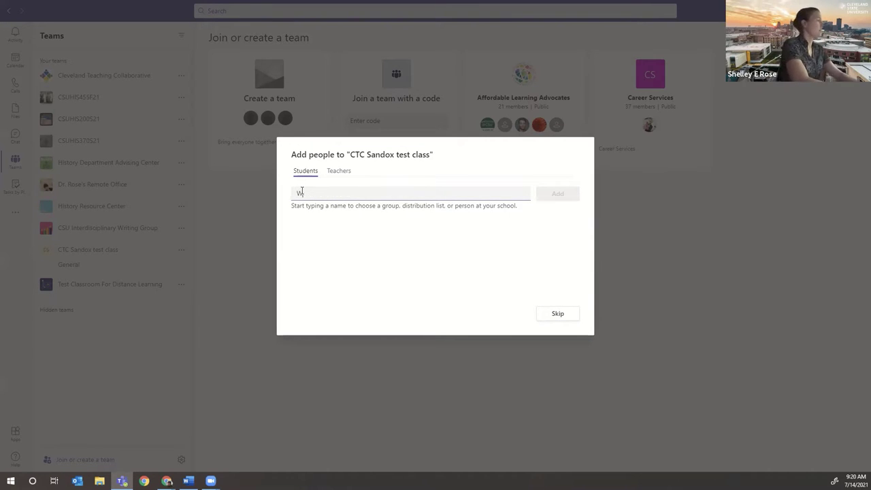
text(illiam A Fistek)
key(Return)
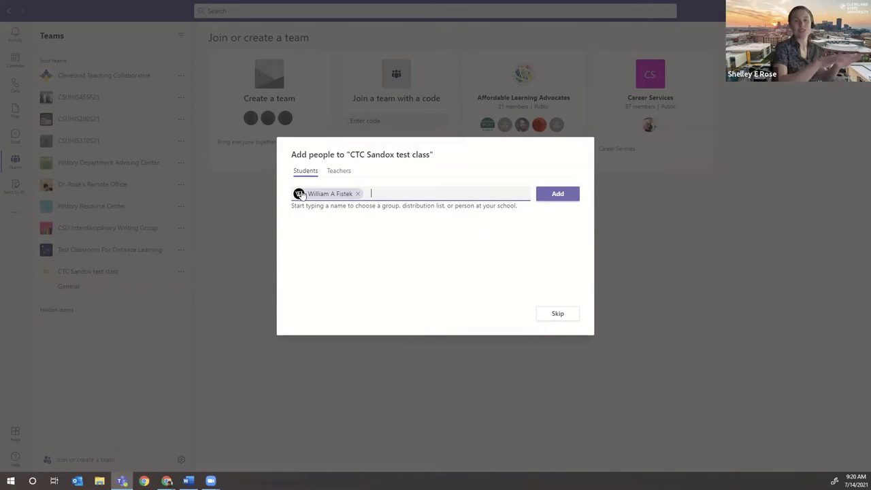
text(Calida)
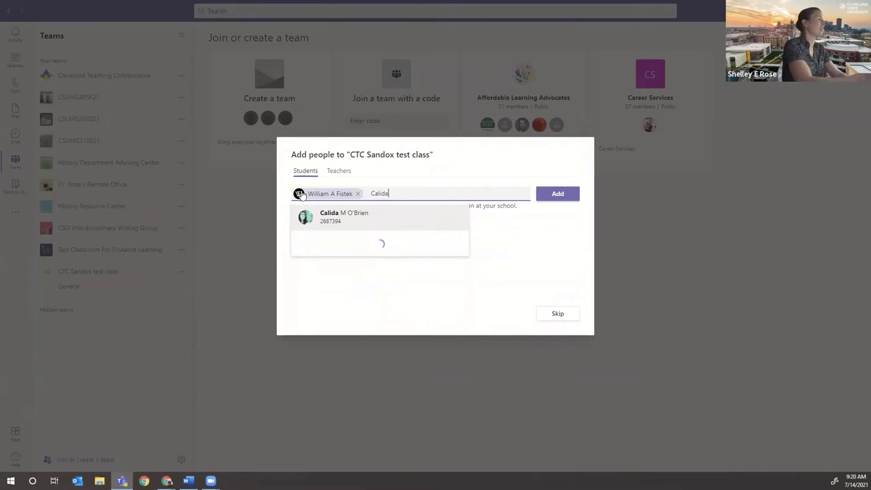
key(Return)
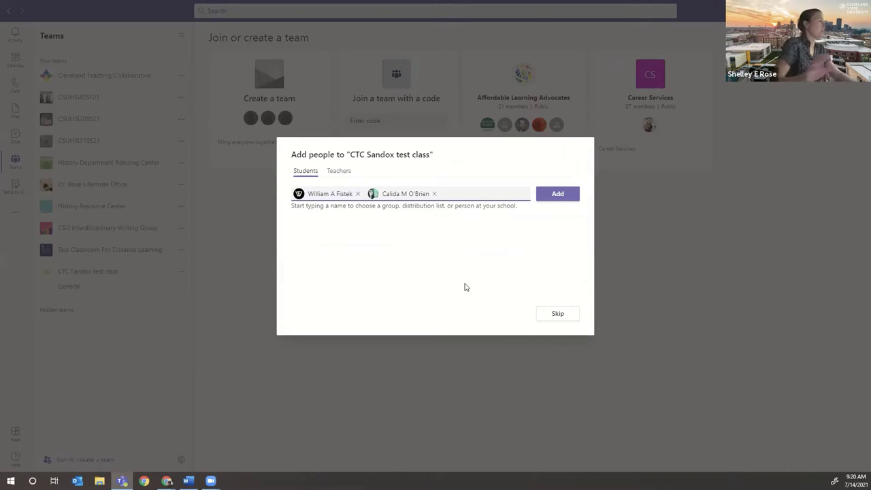
click(553, 195)
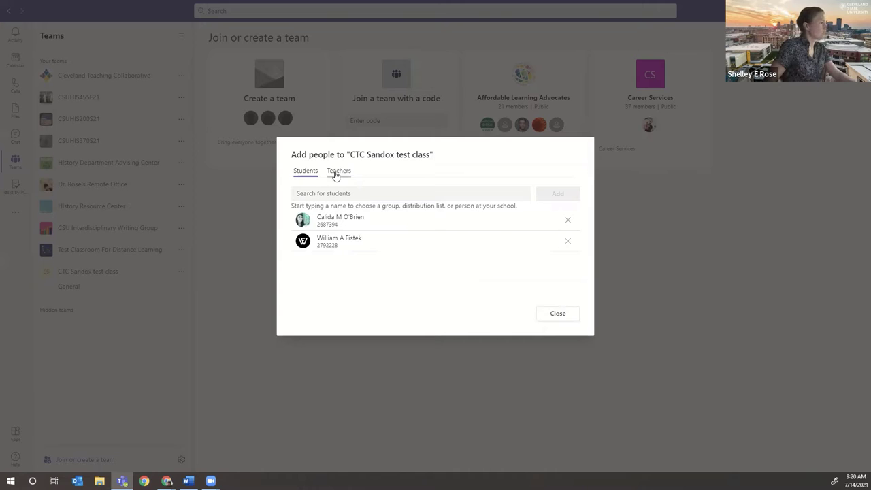
click(335, 172)
Find the teacher in the Teachers tab, add them, and close the Add people dialog
click(337, 195)
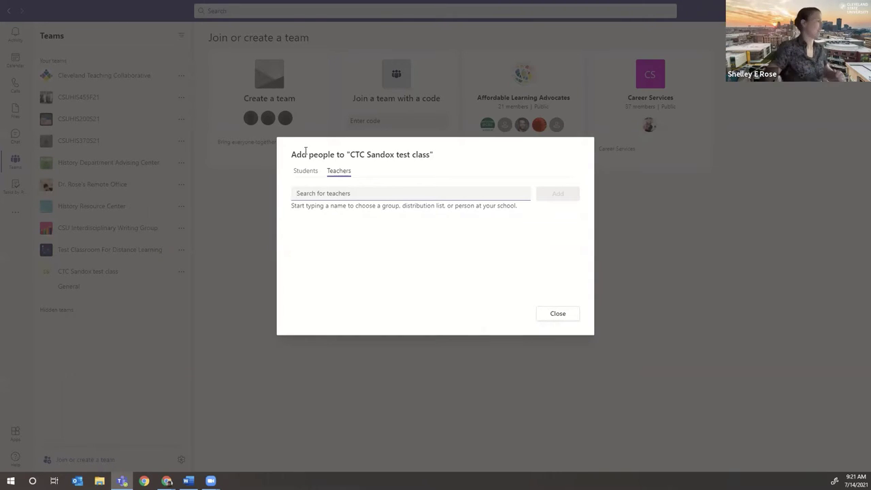
text(Mamd)
key(BackSpace)
text(a)
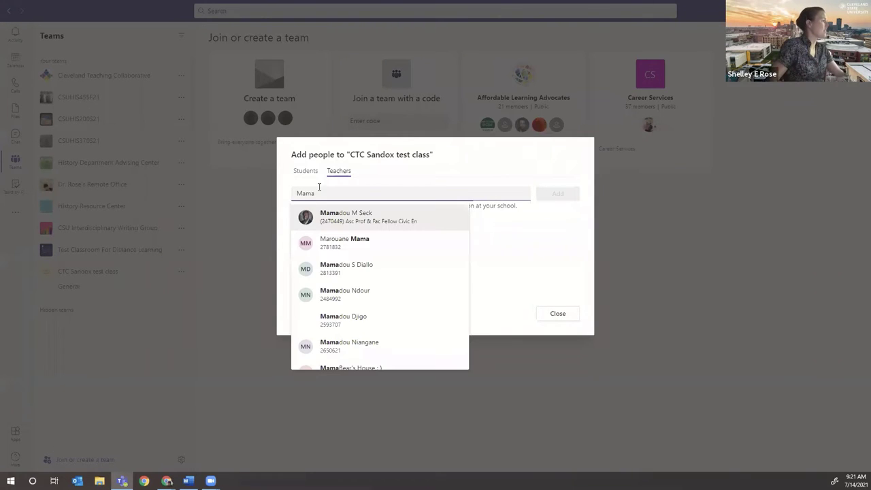
click(390, 221)
click(538, 195)
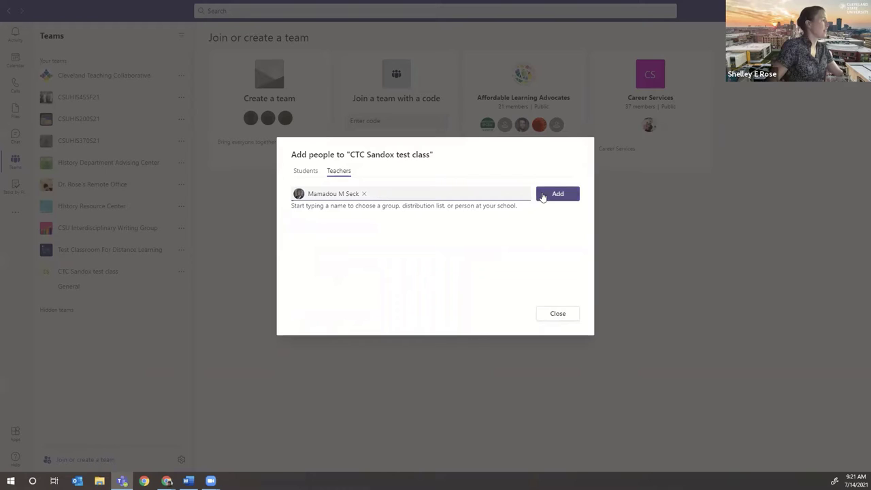
click(554, 314)
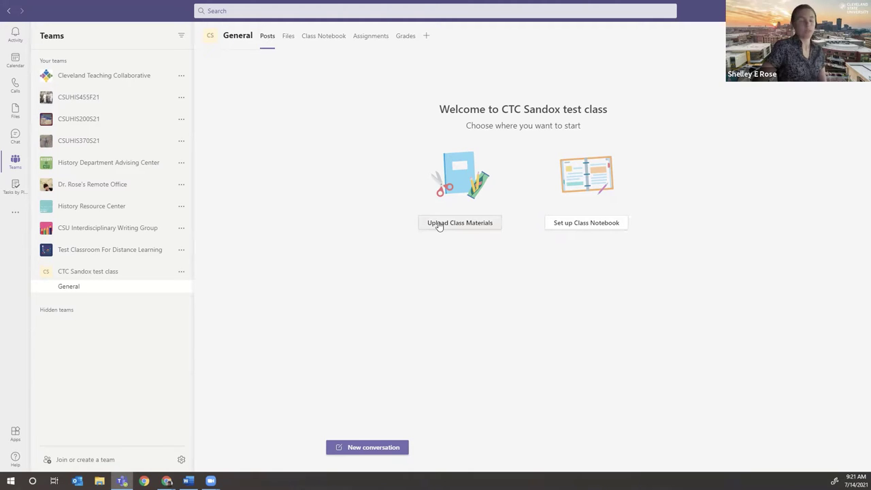
Open the empty Class Materials folder through the welcome page's Upload Class Materials link
click(284, 41)
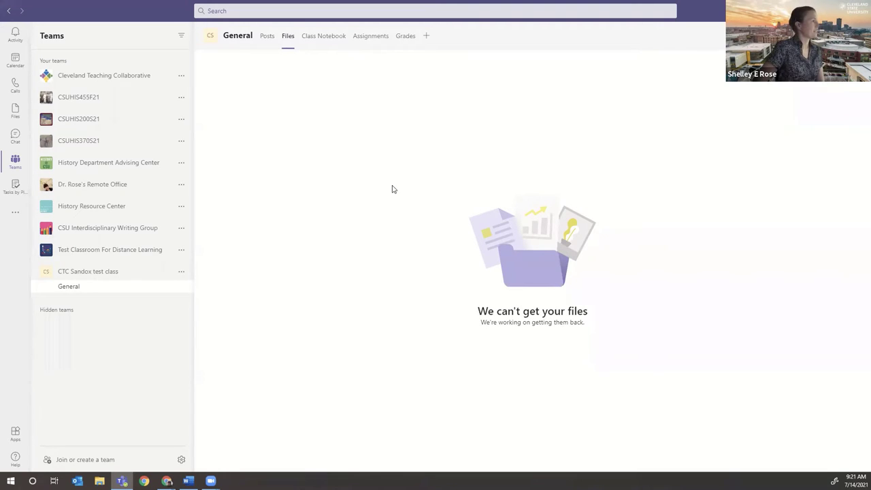
click(262, 38)
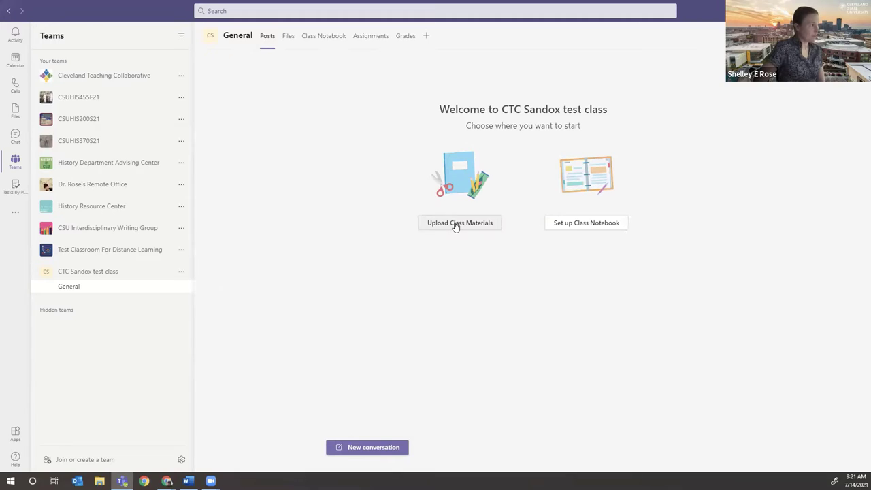
click(455, 226)
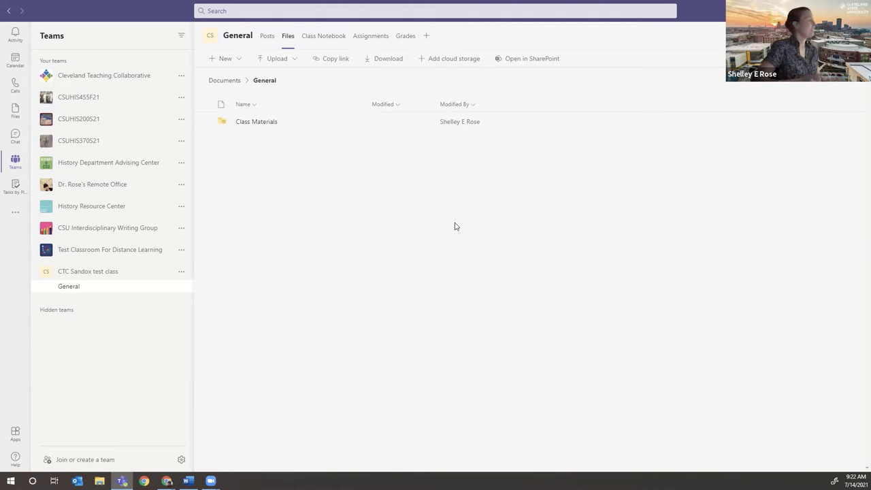
click(257, 122)
drag(453, 254, 597, 285)
click(589, 310)
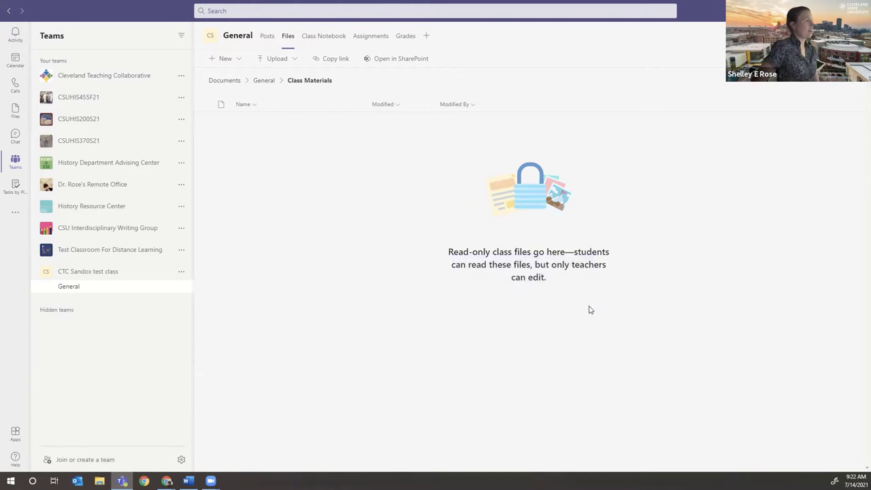